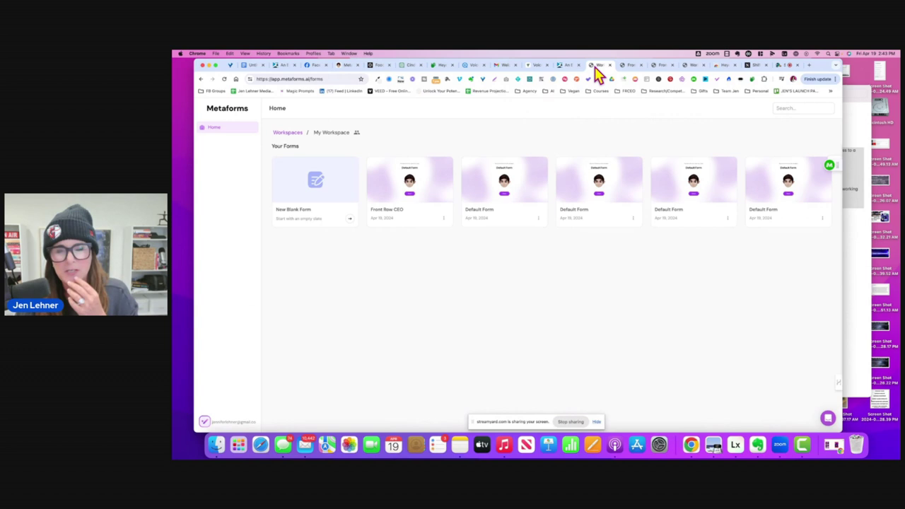
Open the Front Row CEO form and read through the full text of its Goal section
left_click(426, 194)
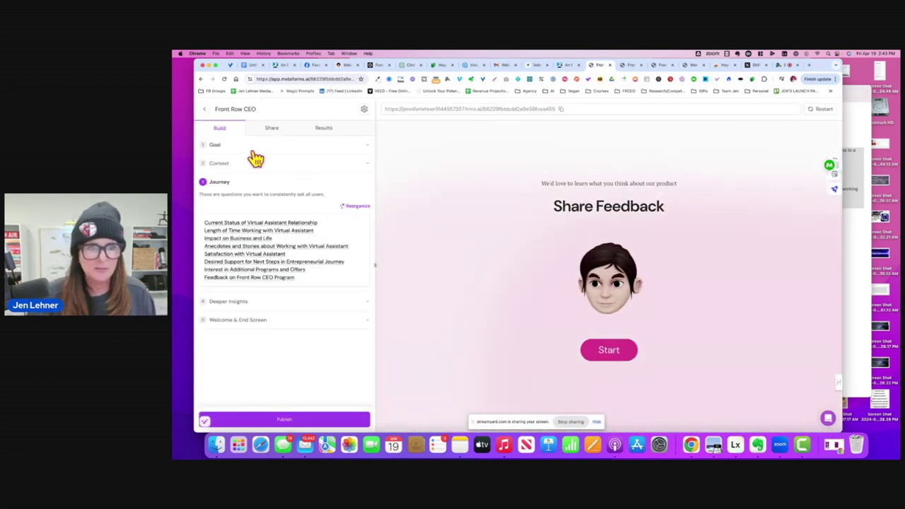
left_click(253, 146)
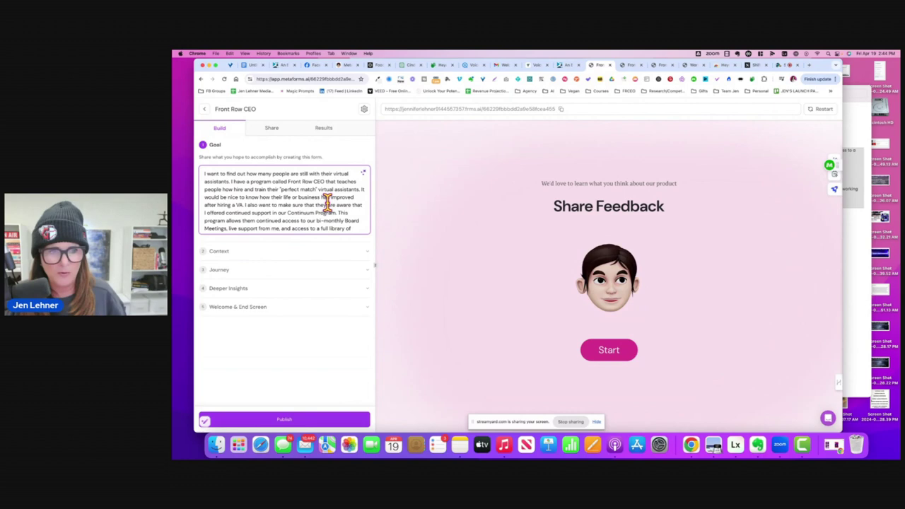
scroll(326, 202, "down", 3)
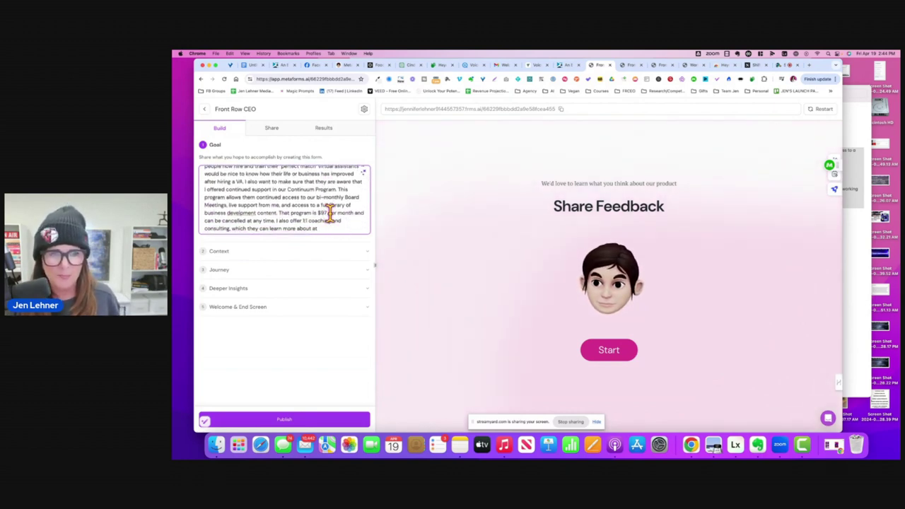
scroll(330, 212, "down", 1)
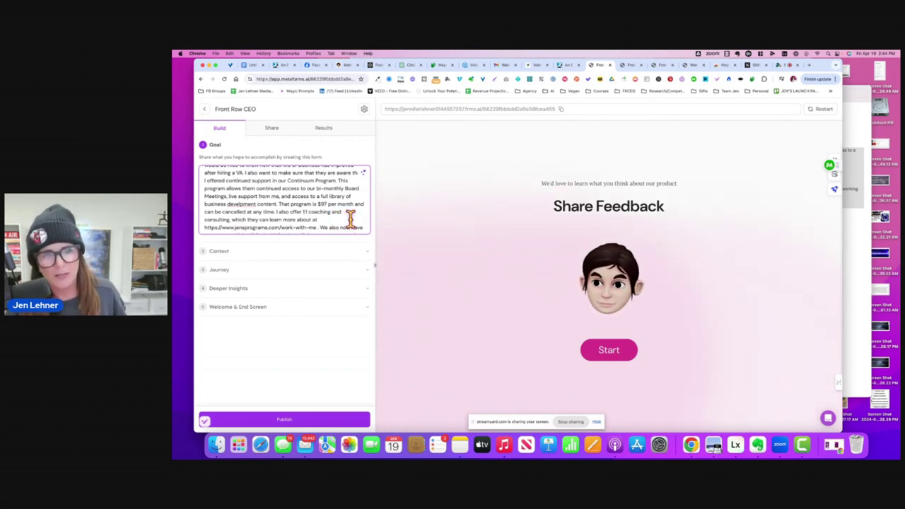
scroll(346, 219, "down", 2)
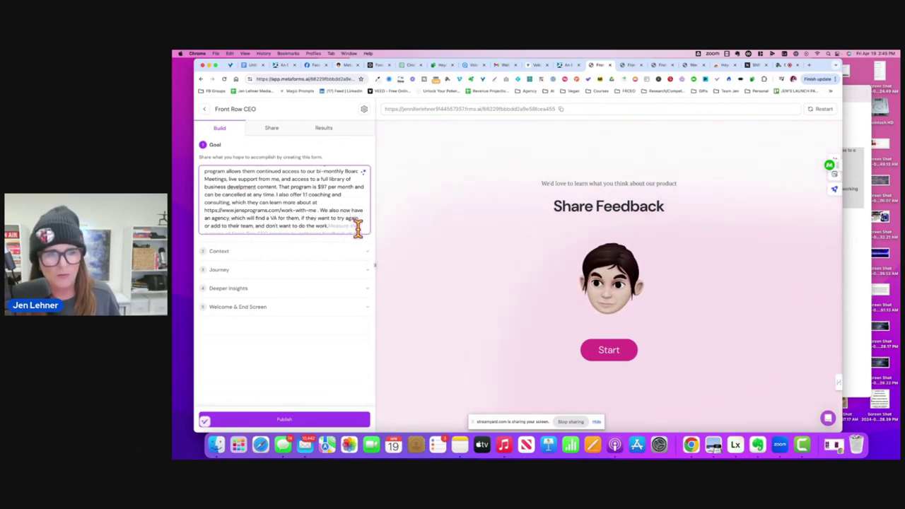
Review the form's Context, Journey questions and Deeper Insights sections
left_click(256, 252)
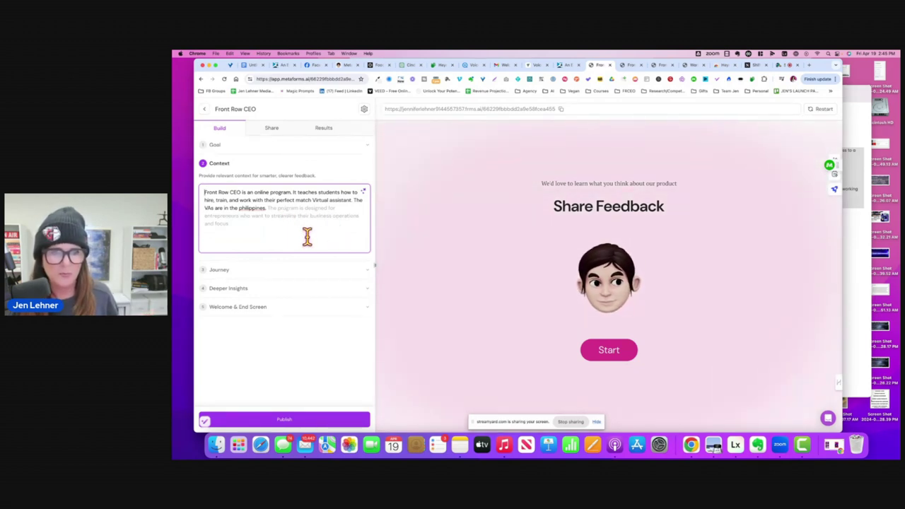
left_click(249, 269)
left_click(256, 304)
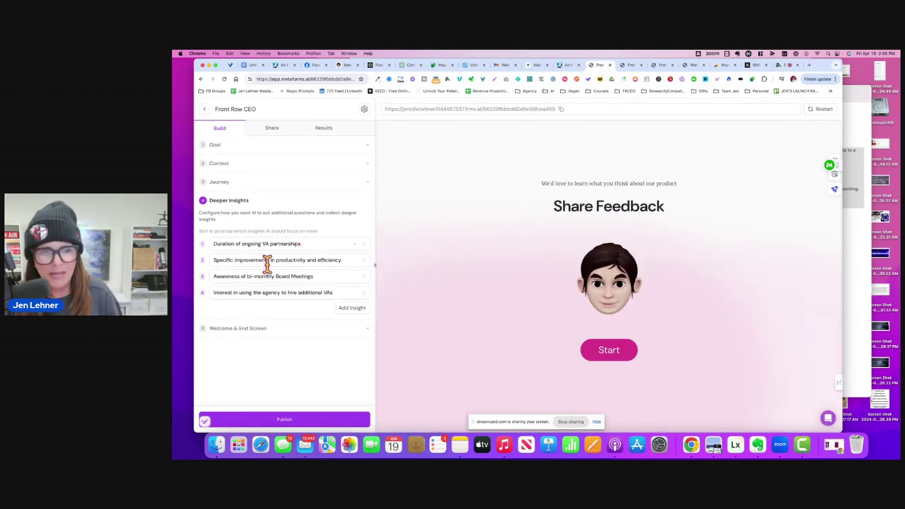
left_click(283, 183)
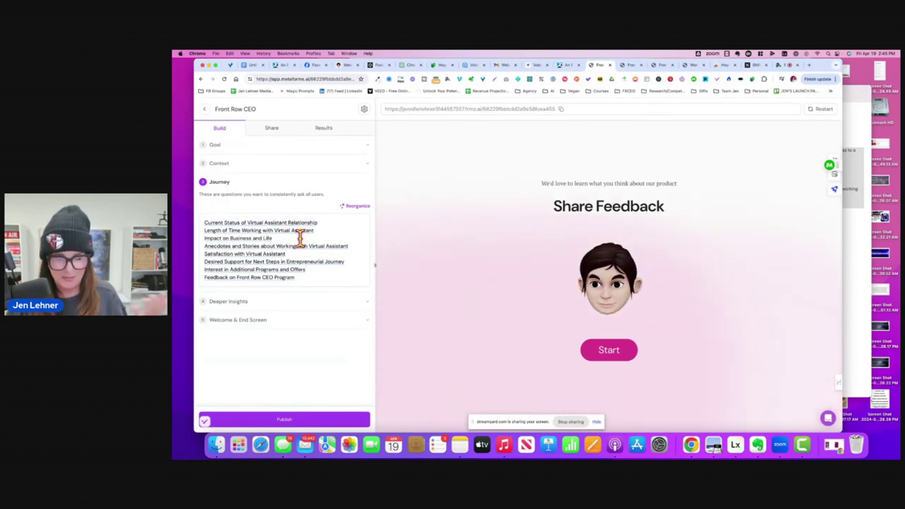
left_click(242, 302)
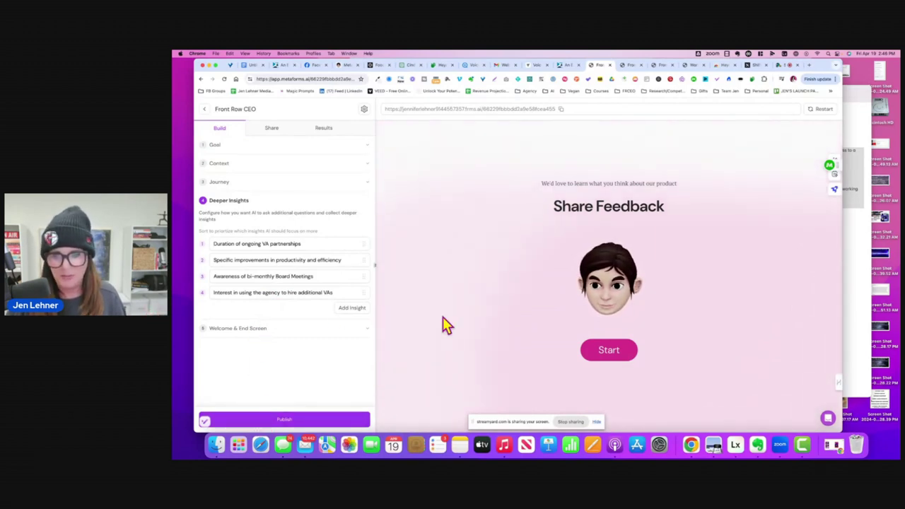
Start the form preview and answer "going steon" for the virtual assistant relationship status and "8 years" for the time working together
left_click(609, 358)
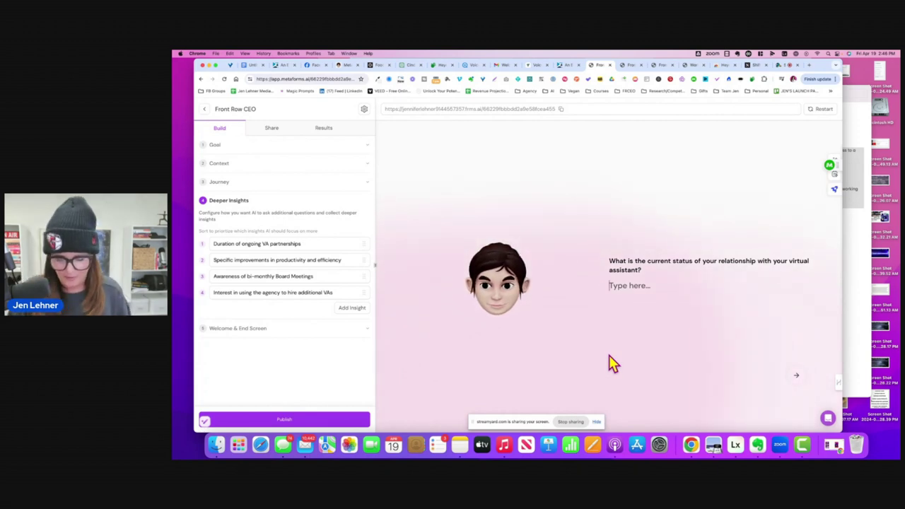
type("going ")
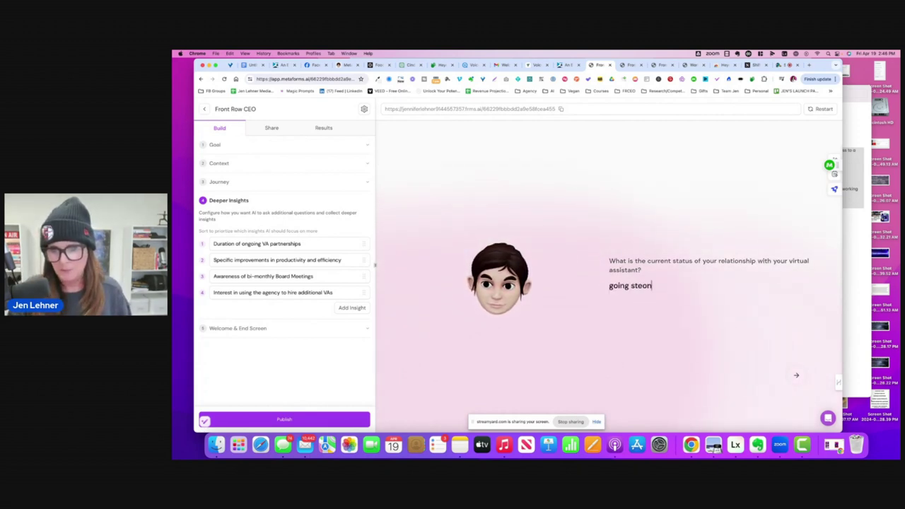
type("steon")
key("Return")
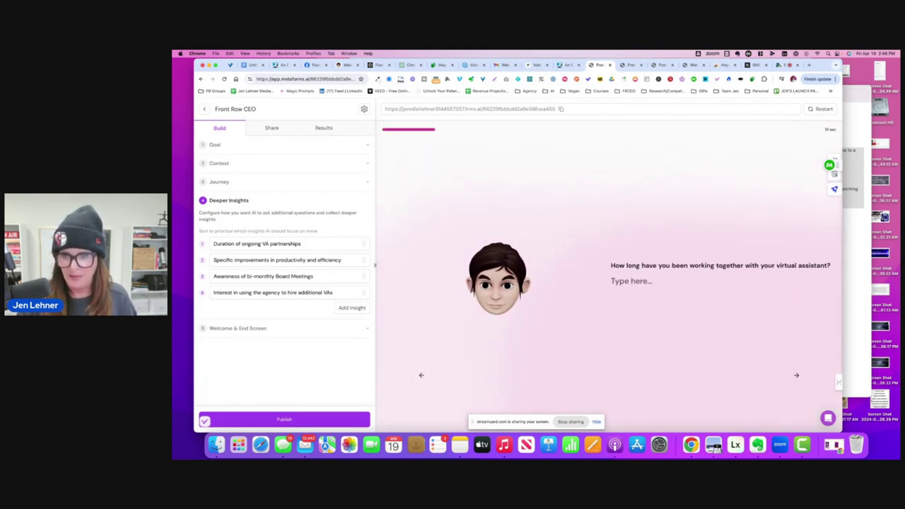
type("8 years")
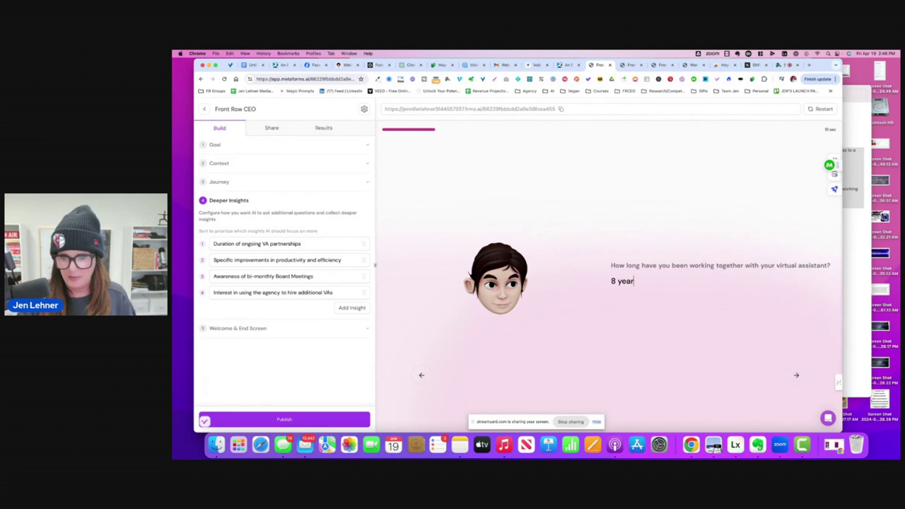
key("Return")
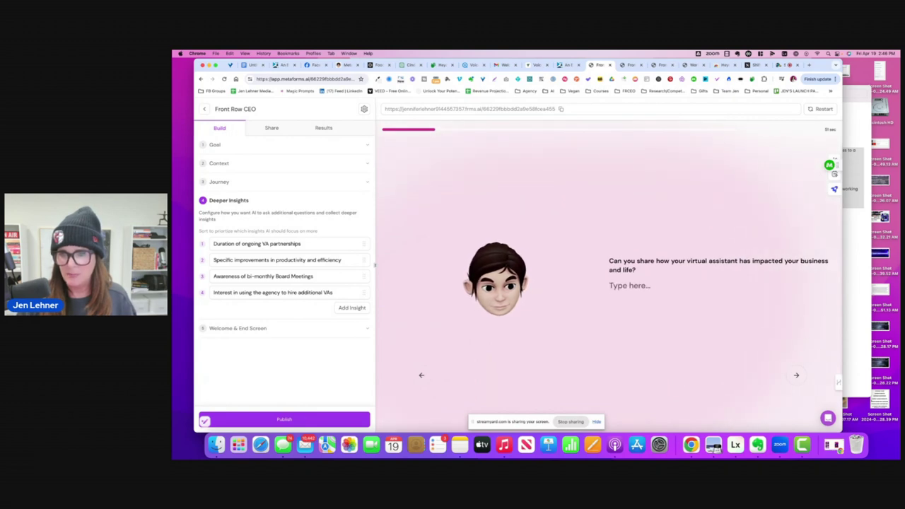
Answer the business and life impact question with "in every way. I have more time to work on the things I love."
type("in ever")
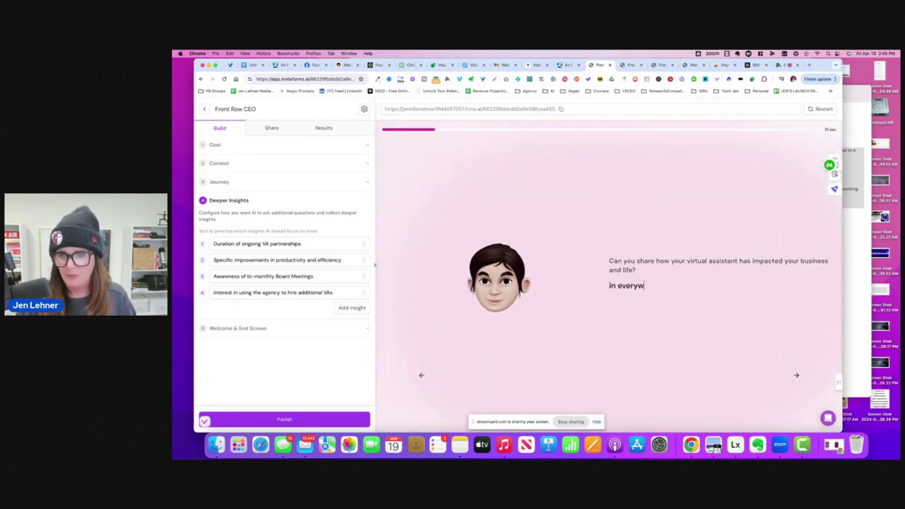
type("y way. I hav")
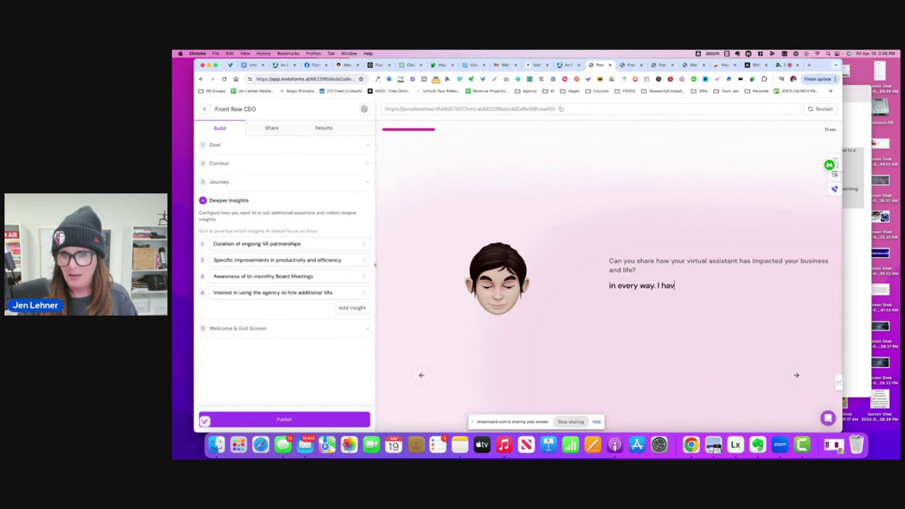
type("e more time to work on the things I love.")
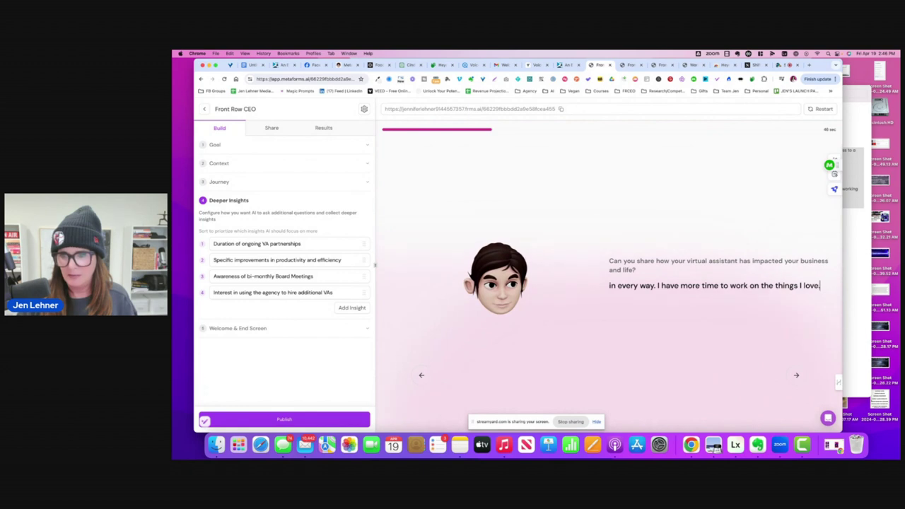
key("Return")
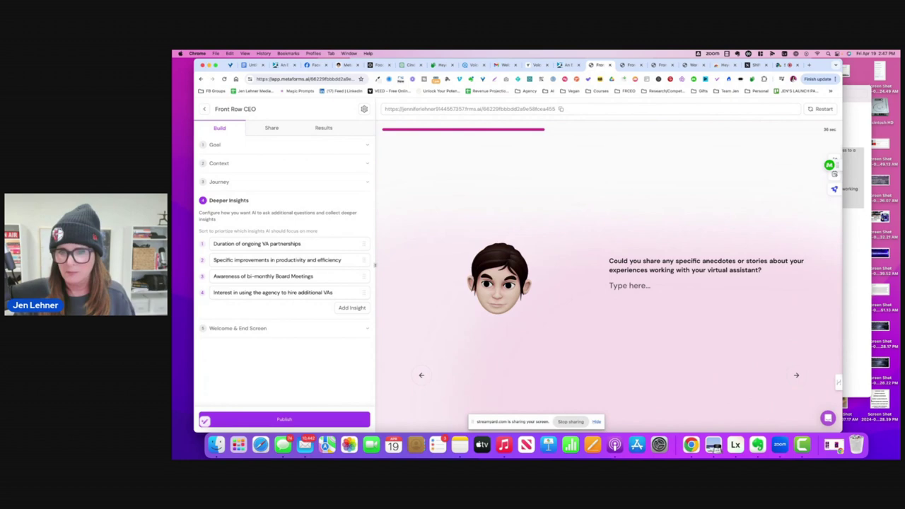
Answer the anecdotes question with "not right now" and rate satisfaction with the virtual assistant's services five stars
type("not right now")
key("Return")
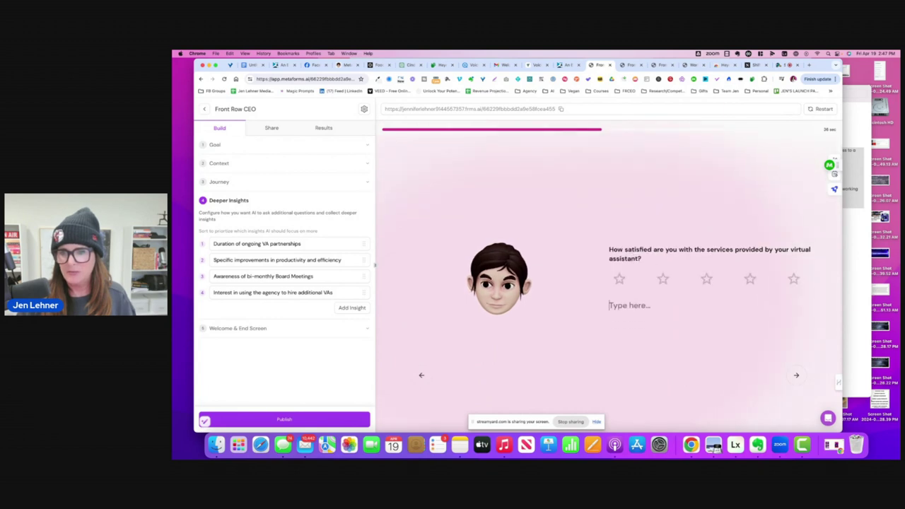
left_click(792, 276)
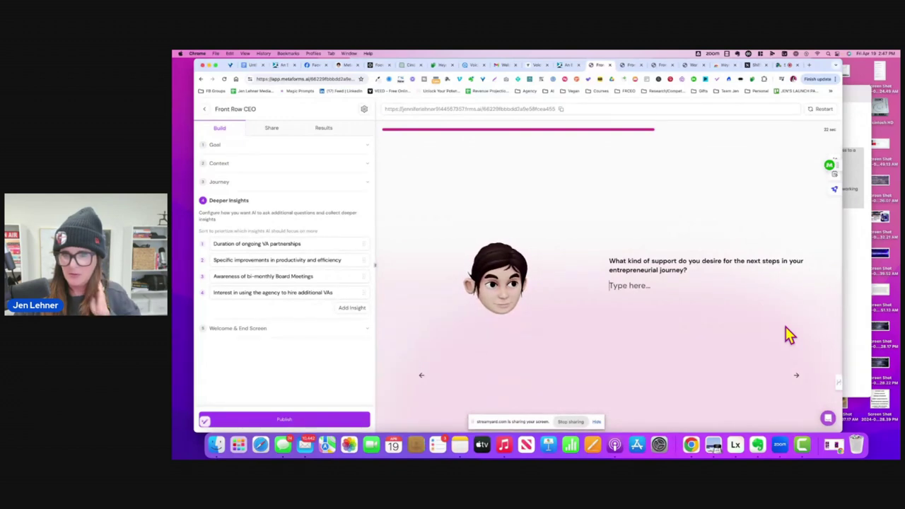
Answer "not sure really" to the desired support question and Yes to interest in additional programs or offers
type("not su")
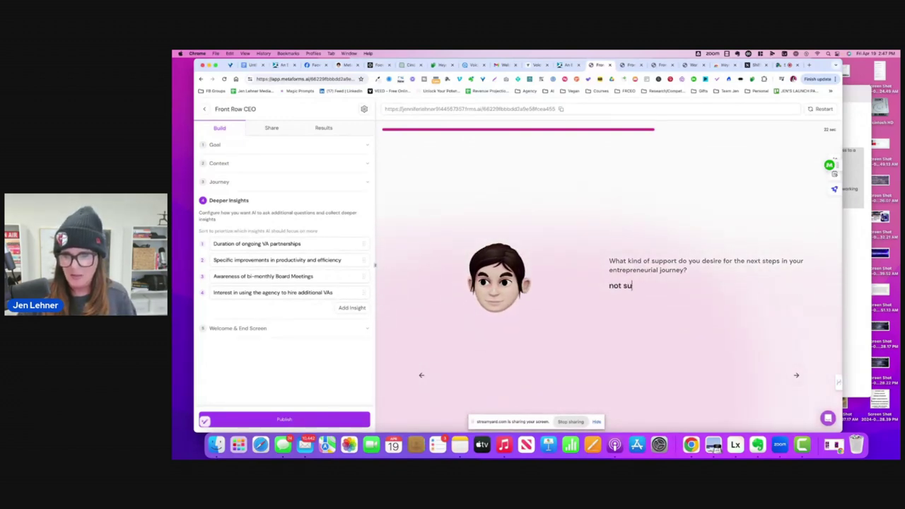
type("re really")
key("Return")
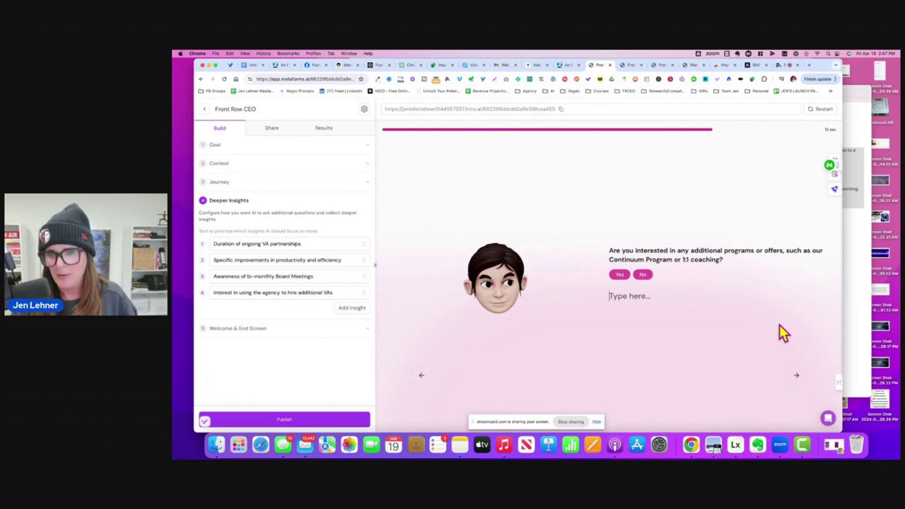
left_click(619, 275)
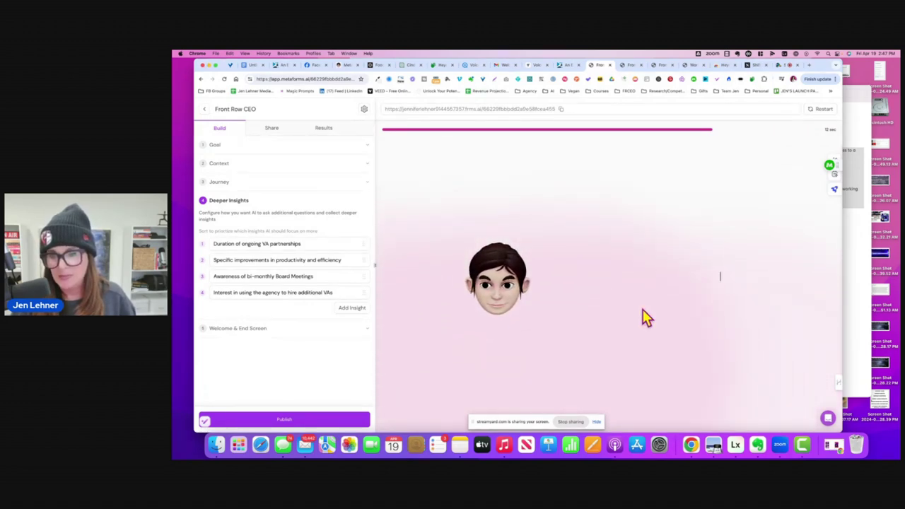
Submit "its' great" as the feedback on the Front Row CEO Program
type("Just g")
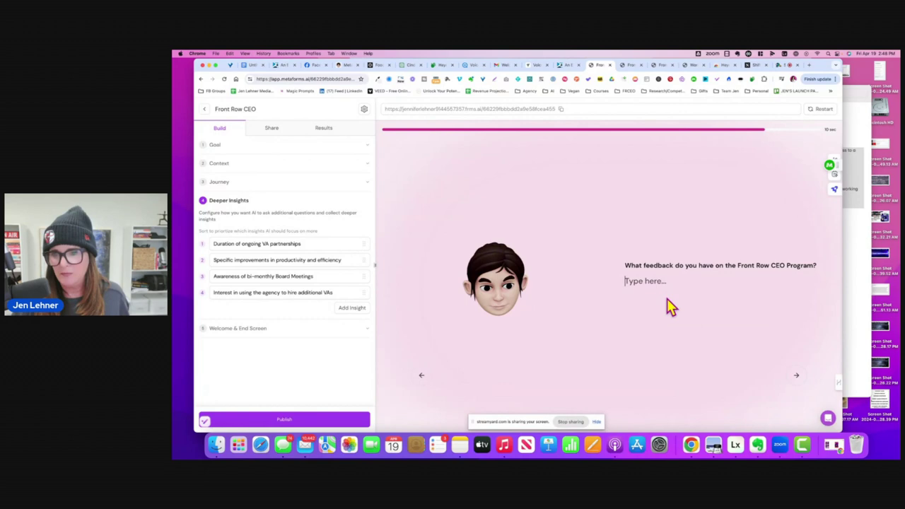
type("its' g")
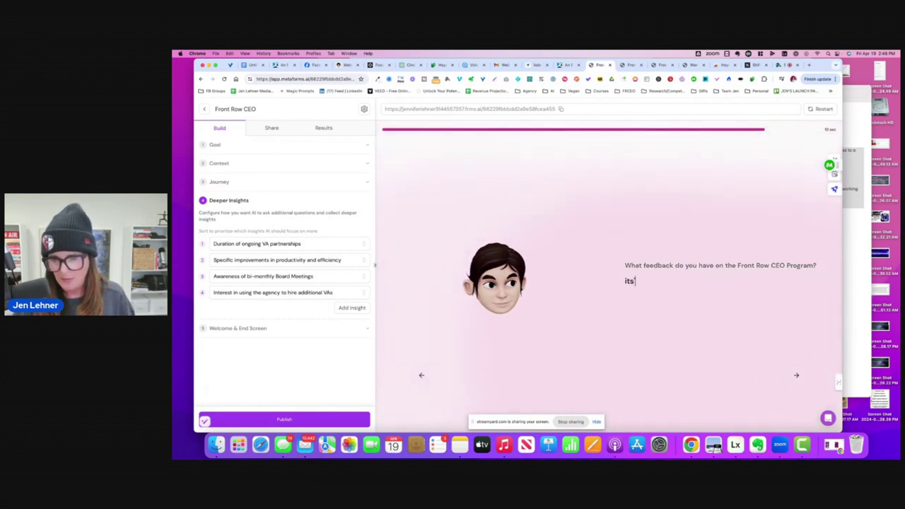
type("reat")
key("Return")
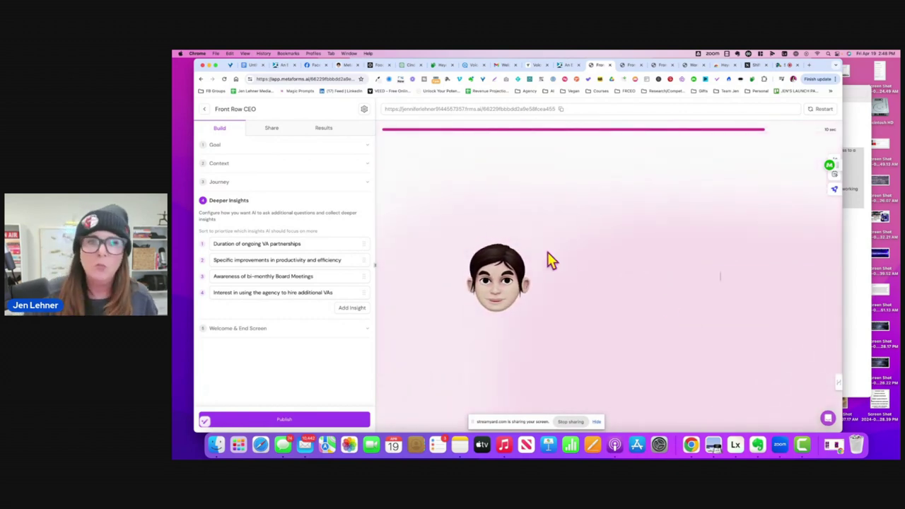
Switch to the StreamYard live stream studio
left_click(778, 65)
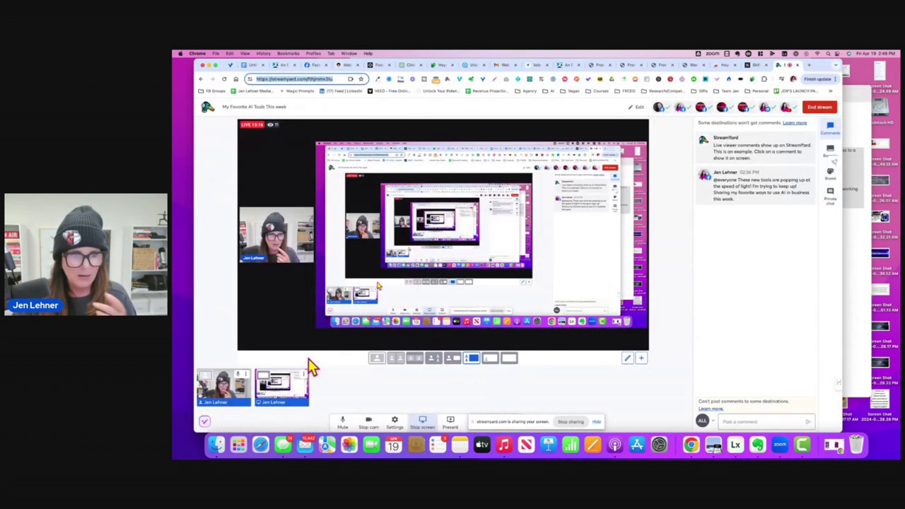